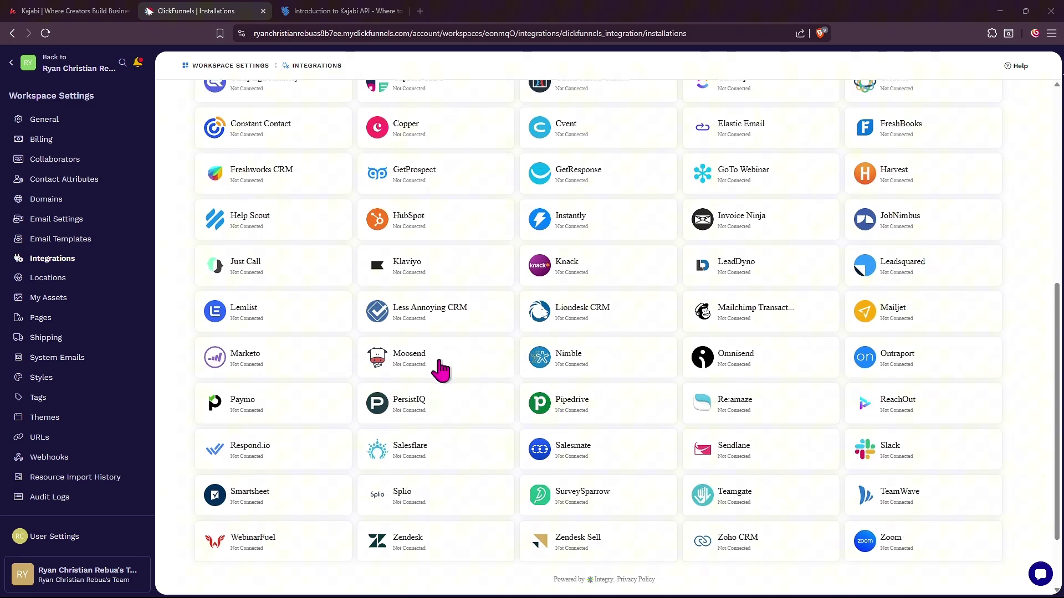
Open zapier.com in a new browser tab and create a new blank Zap from the Create menu.
{"action": "scroll", "coordinate": [441, 365], "scroll_direction": "up", "scroll_amount": 7}
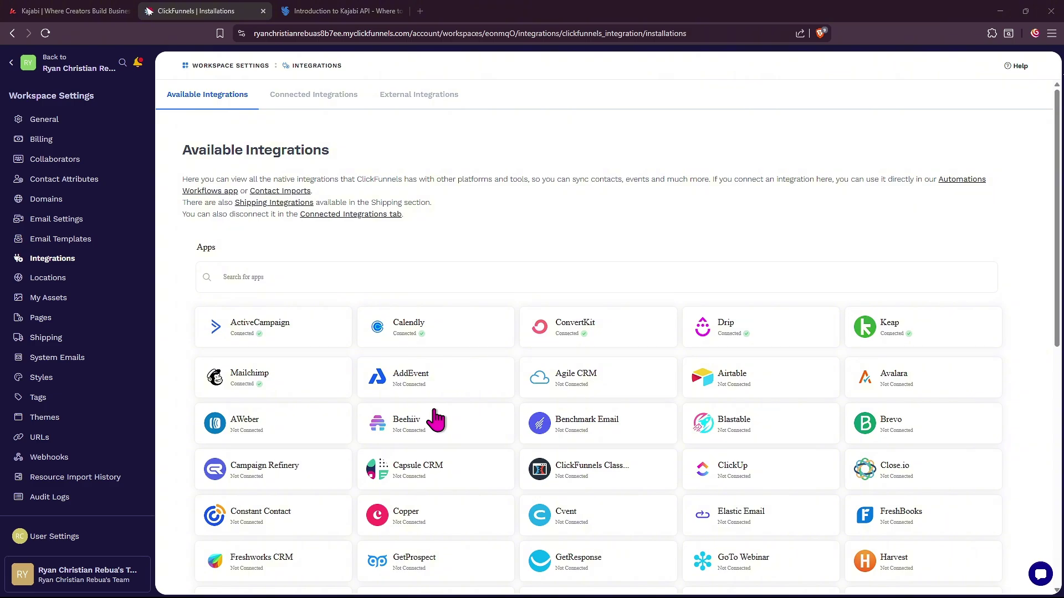
{"action": "left_click", "coordinate": [419, 11]}
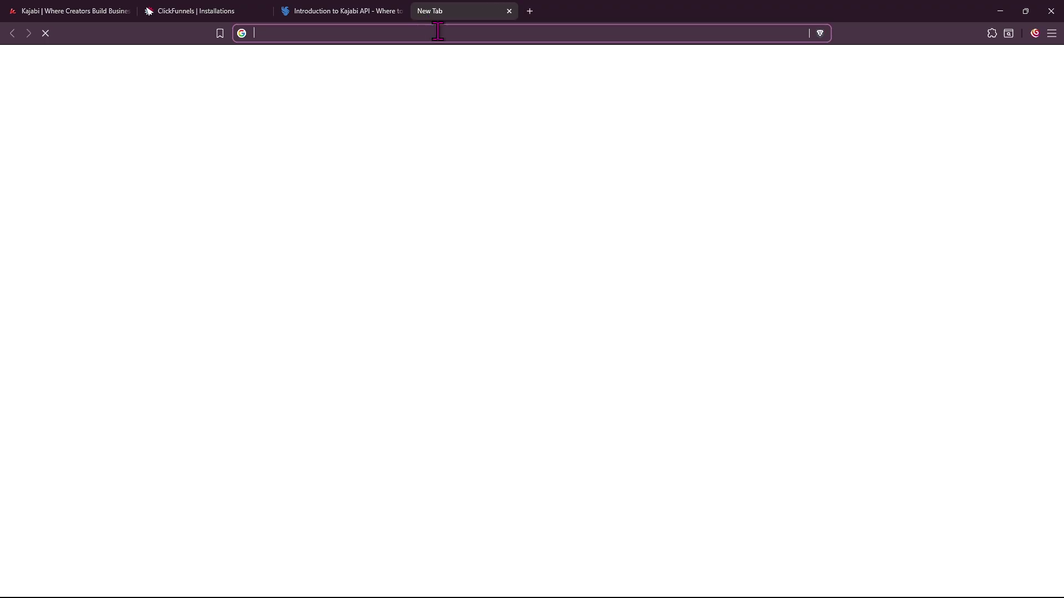
{"action": "type", "text": "zapier.com"}
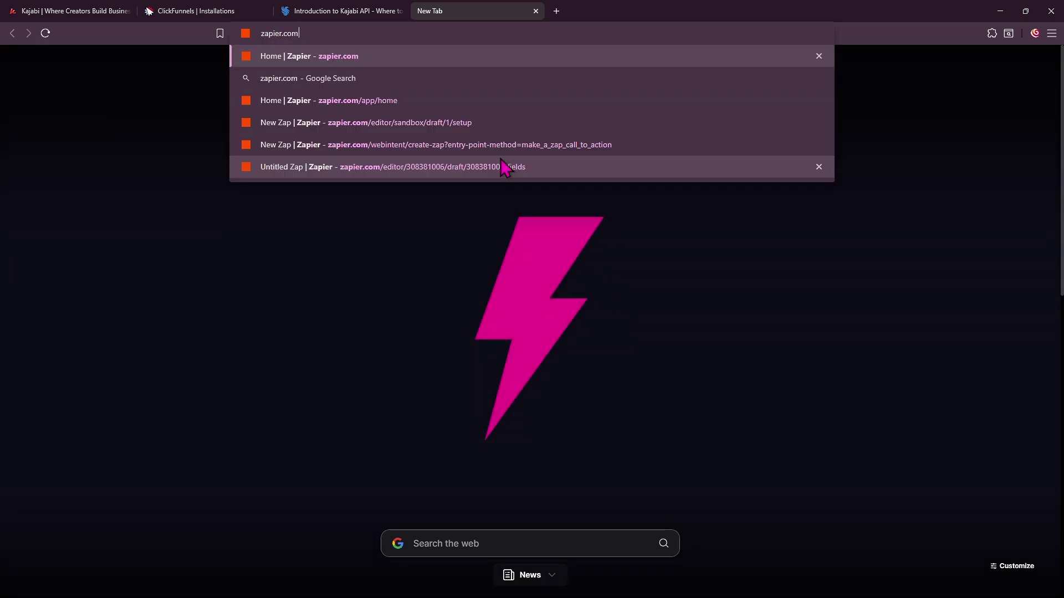
{"action": "key", "text": "Return"}
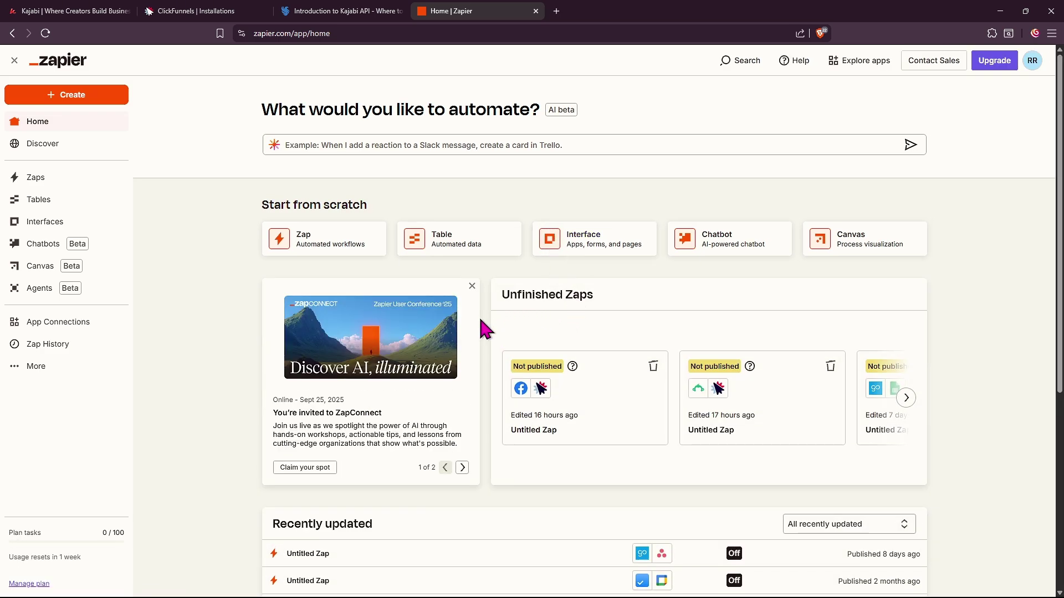
{"action": "left_click", "coordinate": [82, 99]}
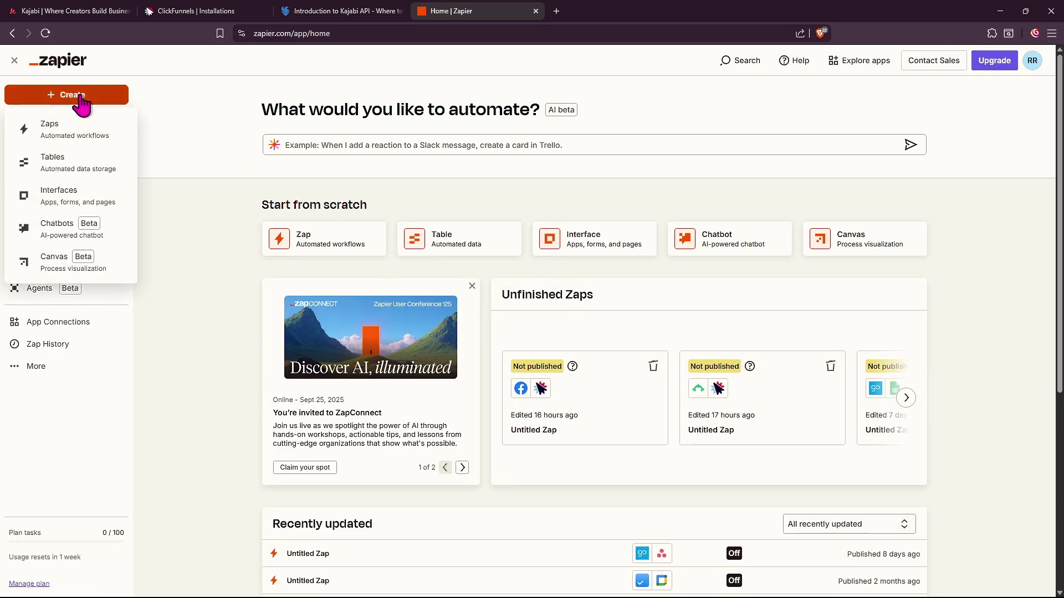
{"action": "left_click", "coordinate": [59, 130]}
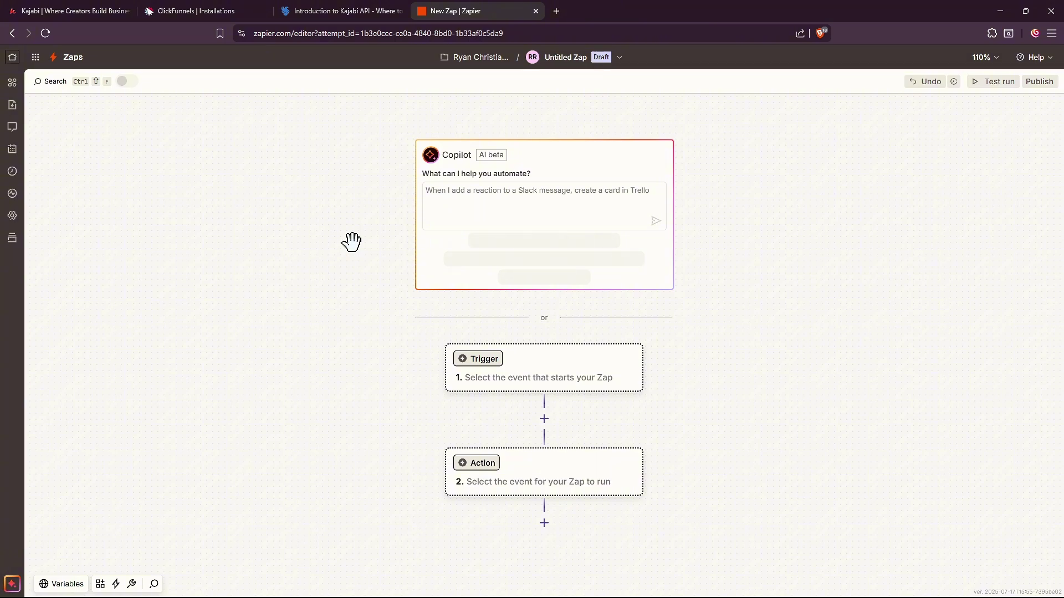
Set the trigger app to Kajabi with the New Form Submission event, then close the side panel.
{"action": "left_click", "coordinate": [496, 375]}
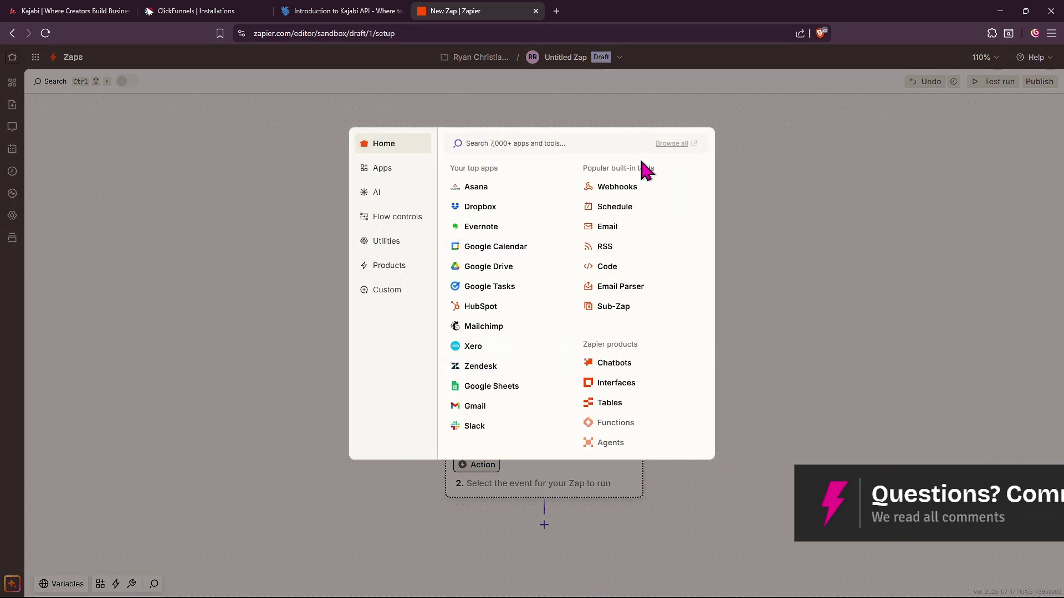
{"action": "type", "text": "kajabi"}
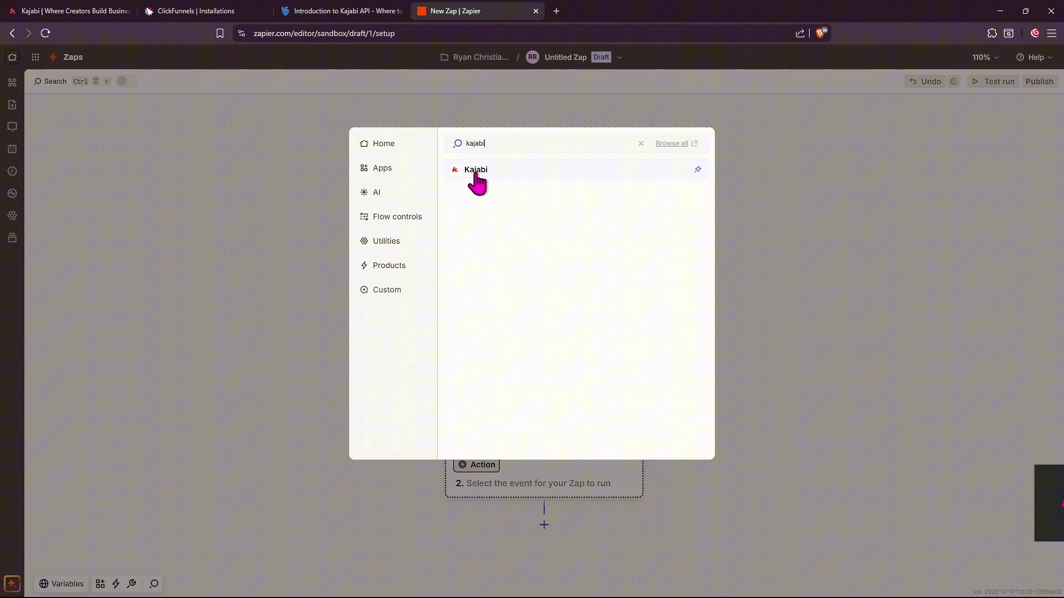
{"action": "left_click", "coordinate": [476, 171]}
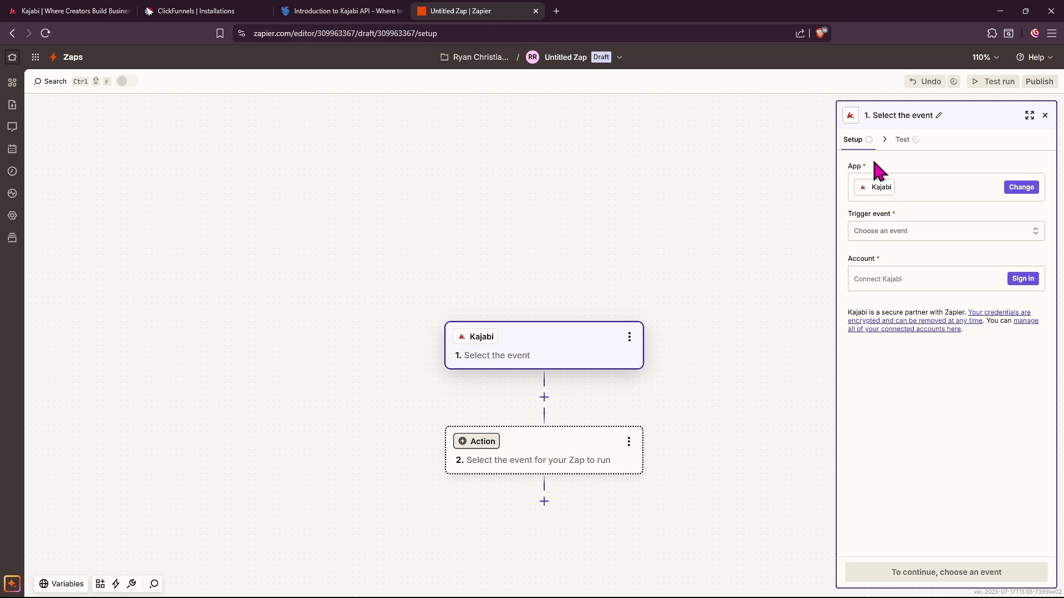
{"action": "left_click", "coordinate": [870, 233]}
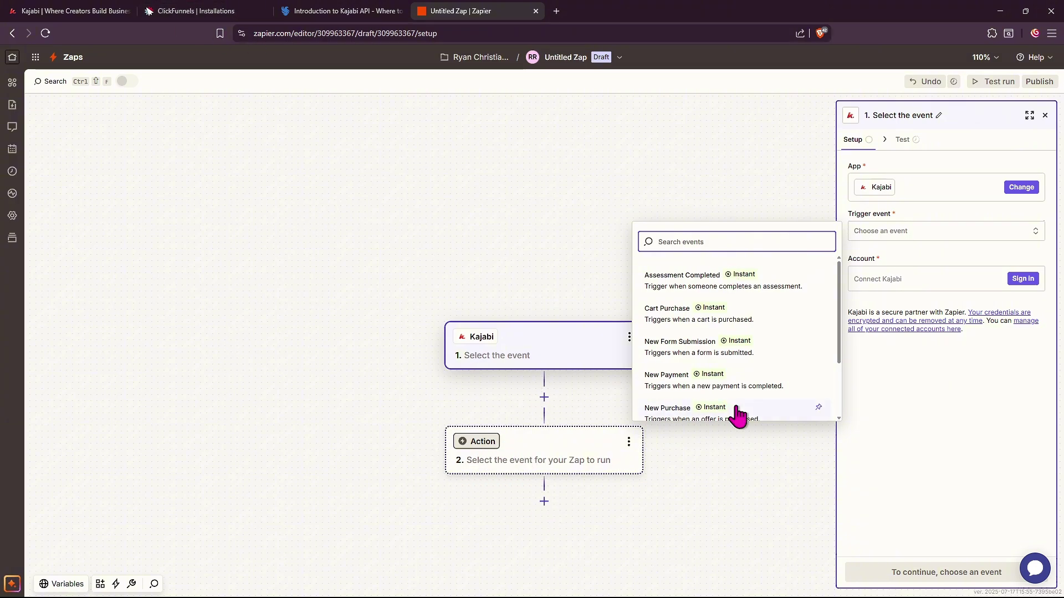
{"action": "left_click", "coordinate": [695, 345]}
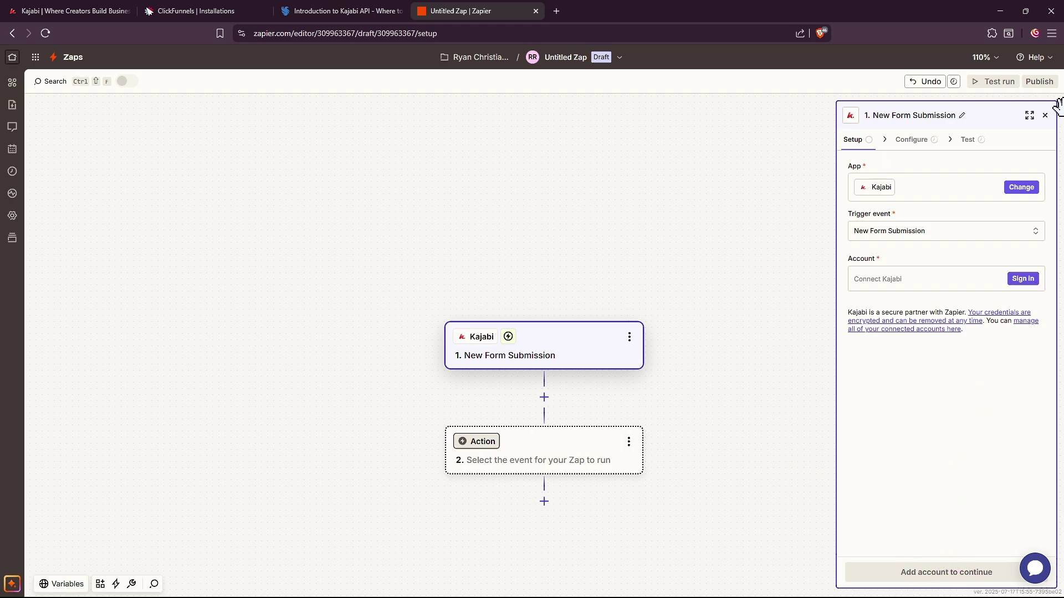
{"action": "left_click", "coordinate": [1045, 115]}
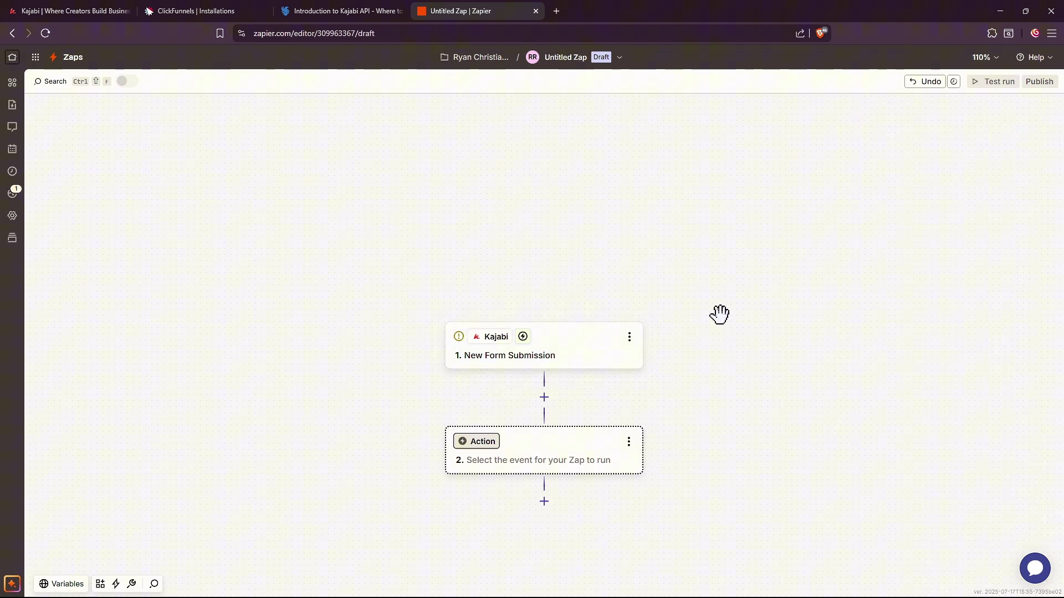
Search 'dlickfunnels', choose ClickFunnels as the action app, and pick the Create Opportunity event.
{"action": "left_click", "coordinate": [487, 454]}
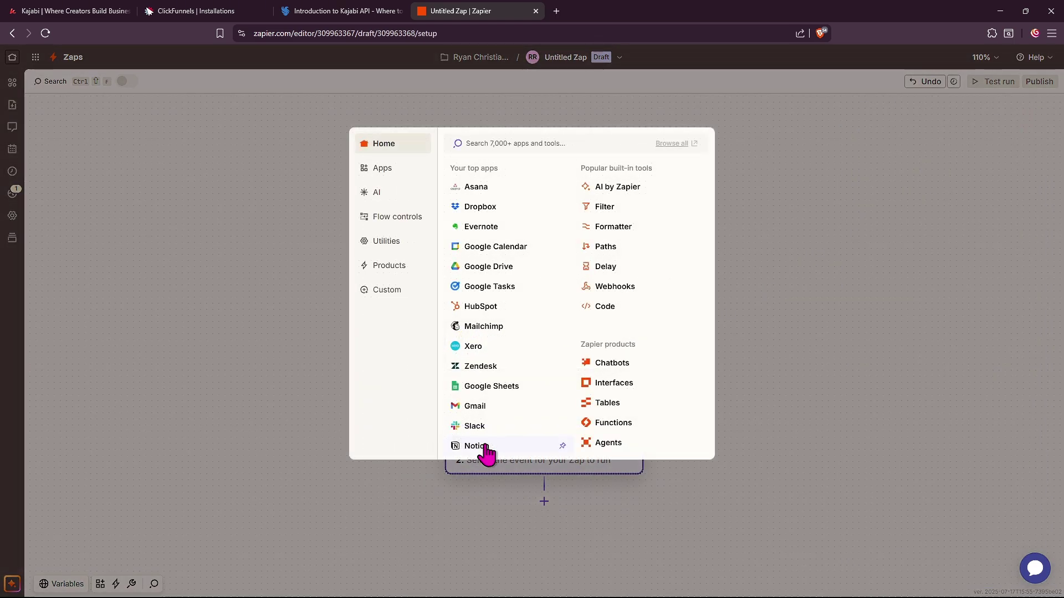
{"action": "type", "text": "dlickfunnels"}
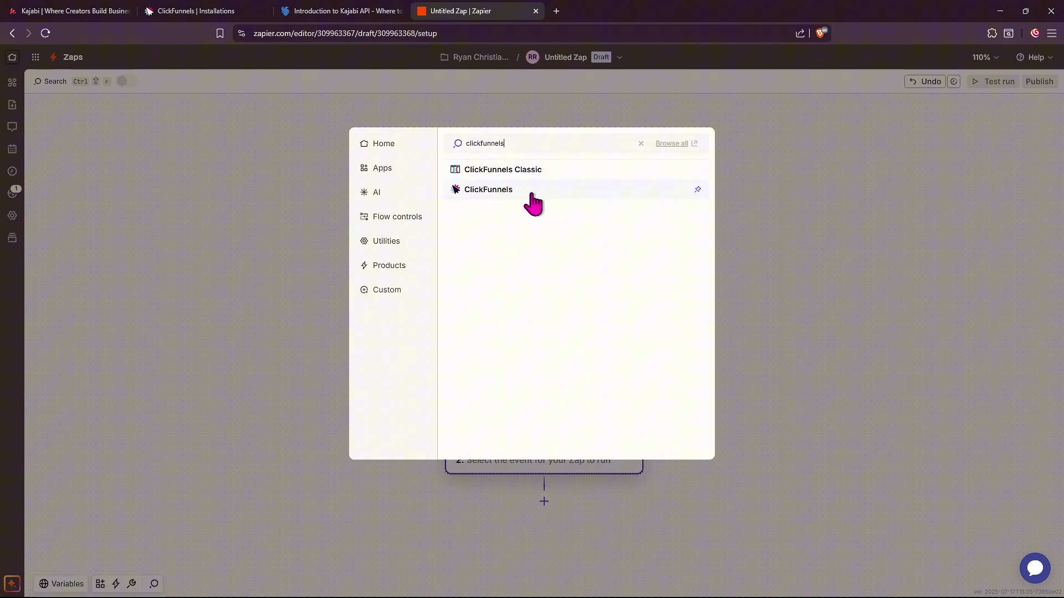
{"action": "left_click", "coordinate": [487, 189]}
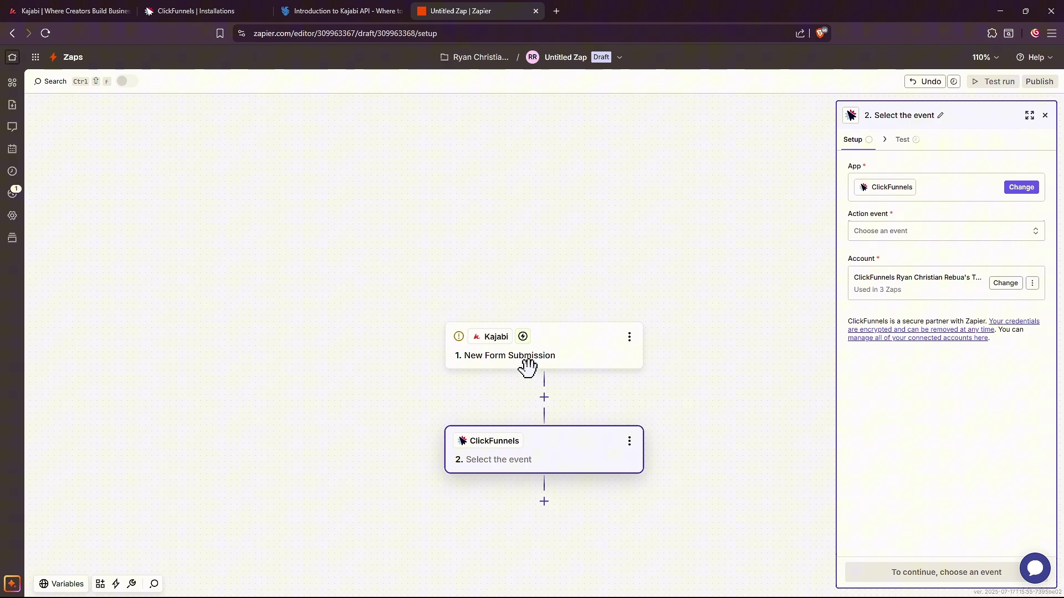
{"action": "left_click", "coordinate": [914, 234]}
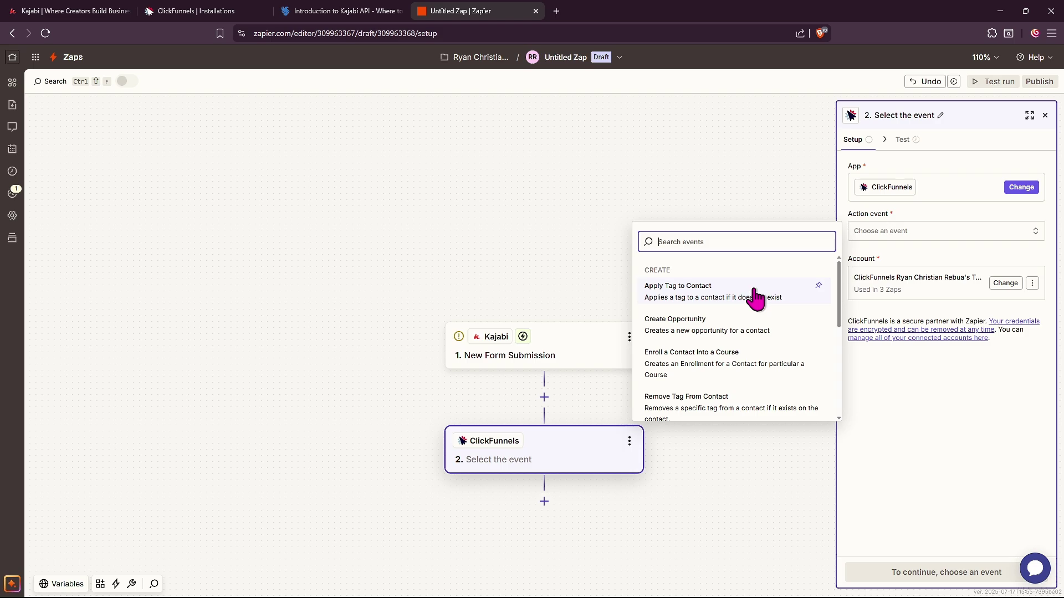
{"action": "left_click", "coordinate": [709, 333]}
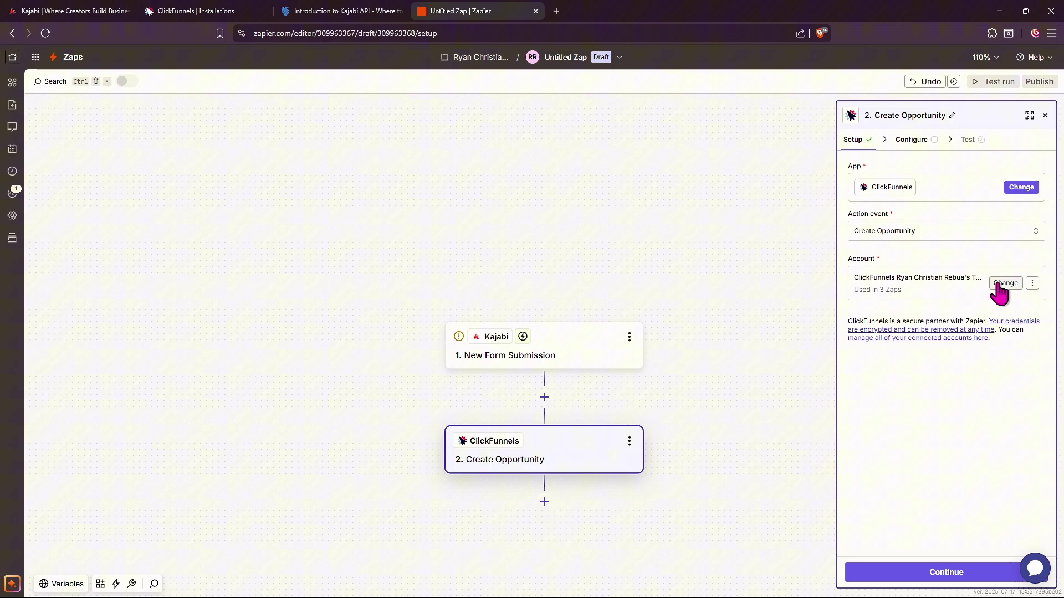
Set the opportunity's Pipeline to Default and its Stage to New Leads.
{"action": "left_click", "coordinate": [936, 565]}
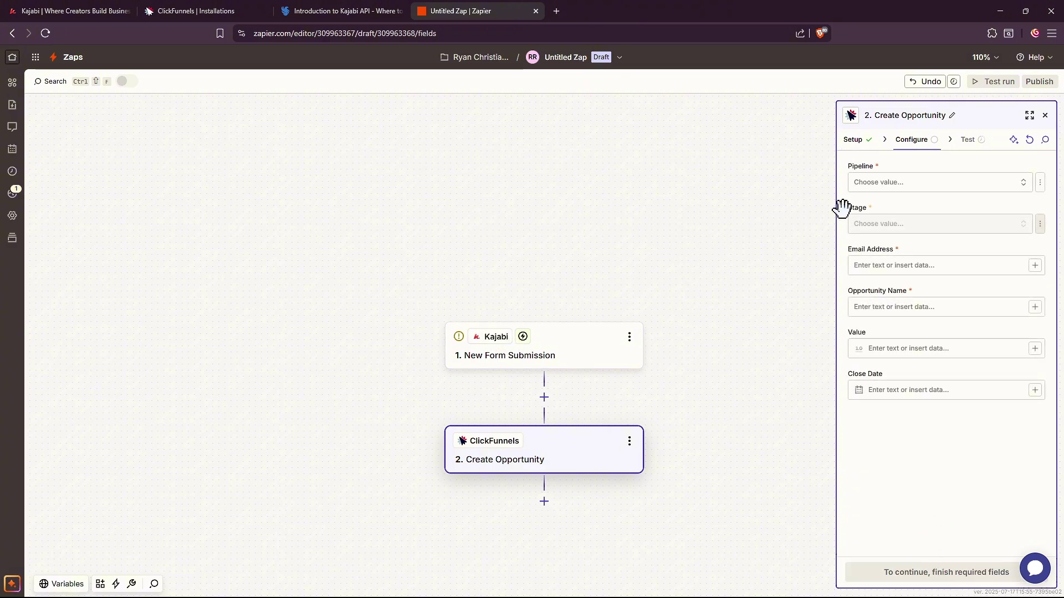
{"action": "left_click", "coordinate": [872, 182]}
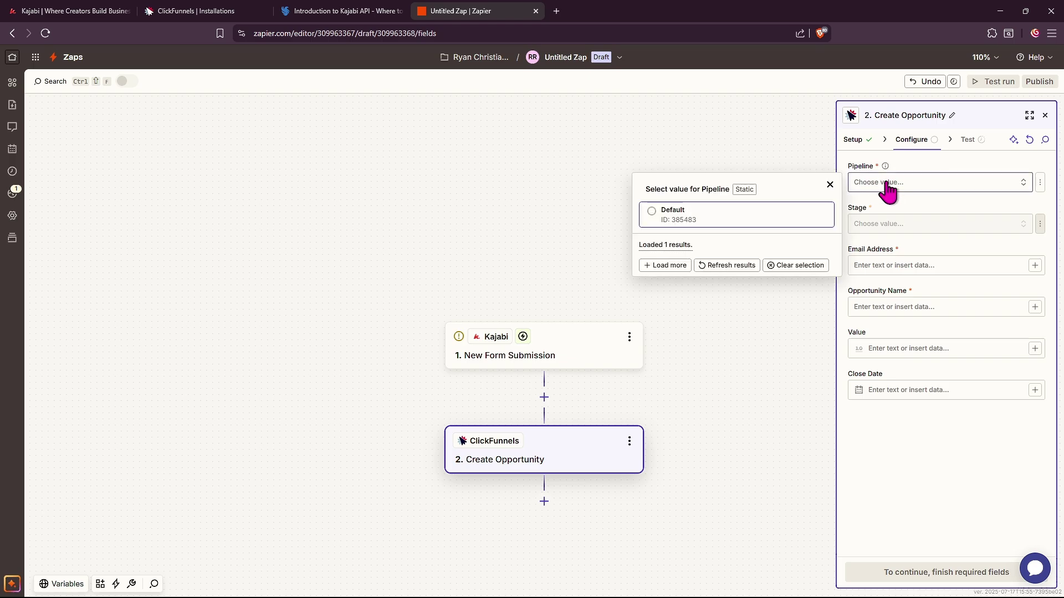
{"action": "left_click", "coordinate": [701, 219]}
{"action": "left_click", "coordinate": [912, 227]}
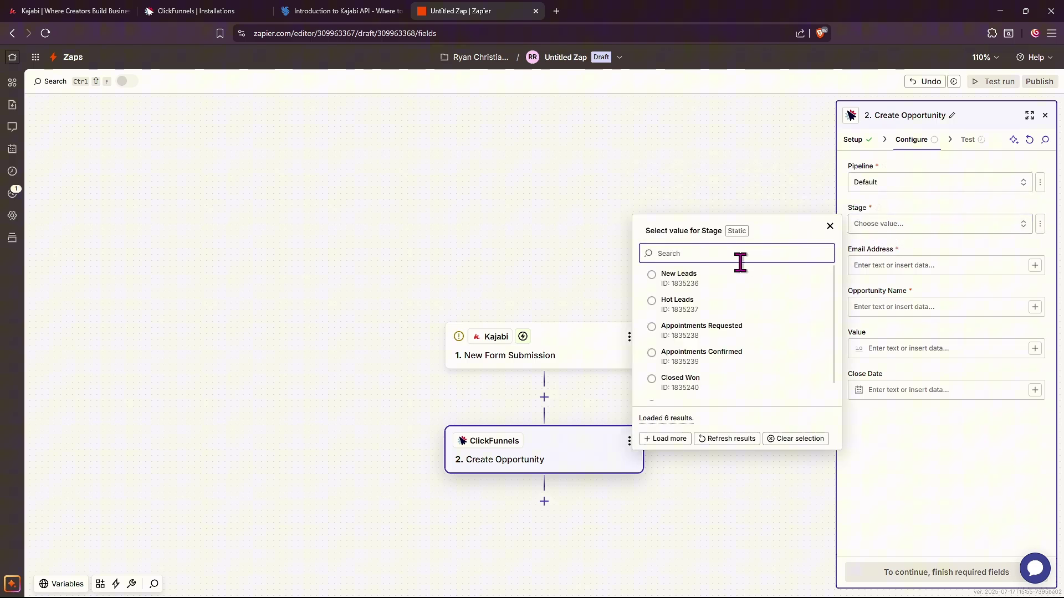
{"action": "left_click", "coordinate": [676, 280]}
Enter the contact's e-mail address and name the opportunity 'NEW OP from Kajabi'.
{"action": "left_click", "coordinate": [929, 267]}
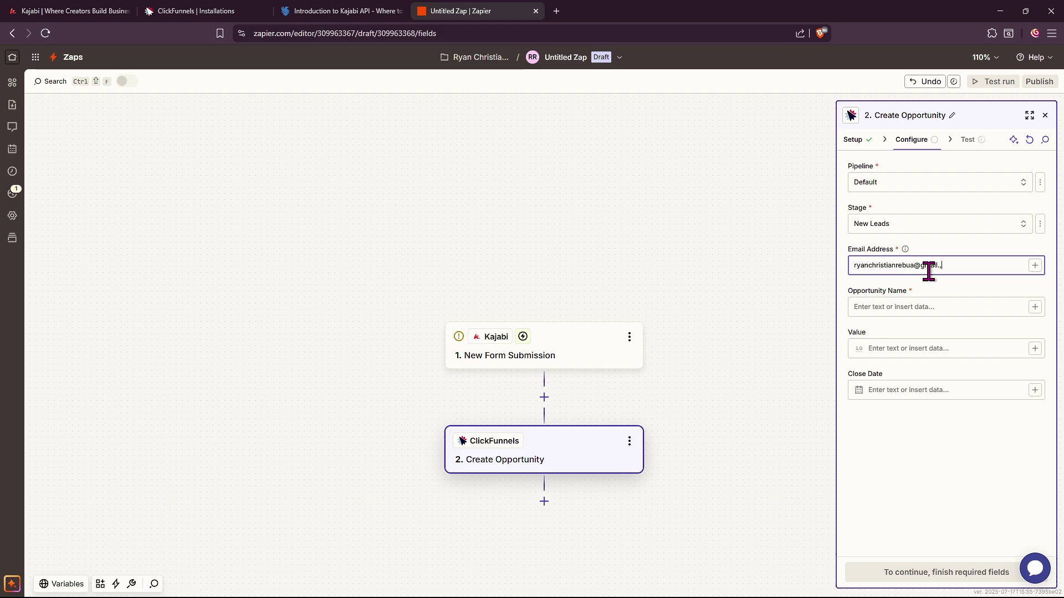
{"action": "left_click", "coordinate": [946, 308]}
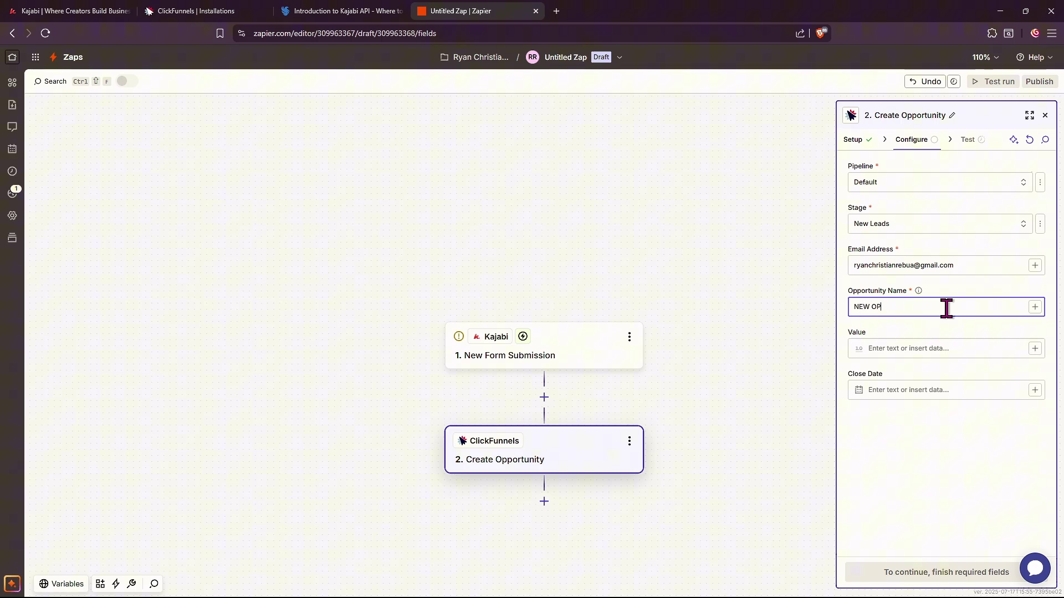
{"action": "type", "text": "NEW OP from Kajabi"}
{"action": "left_click", "coordinate": [969, 390]}
Test the Create Opportunity step, close its panel, then close the Zapier tab with Ctrl+W.
{"action": "left_click", "coordinate": [949, 573]}
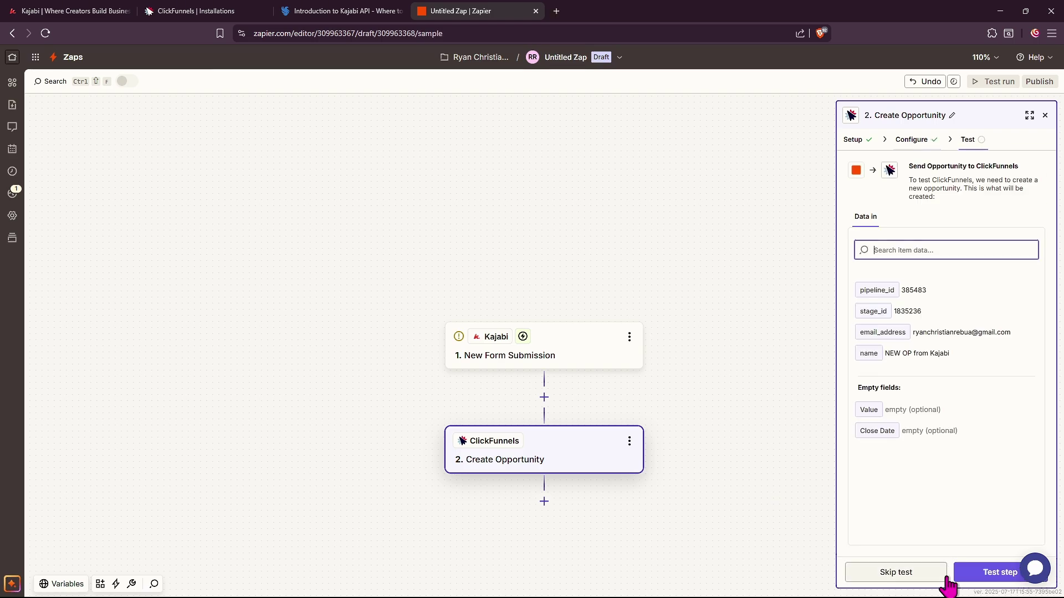
{"action": "left_click", "coordinate": [976, 573]}
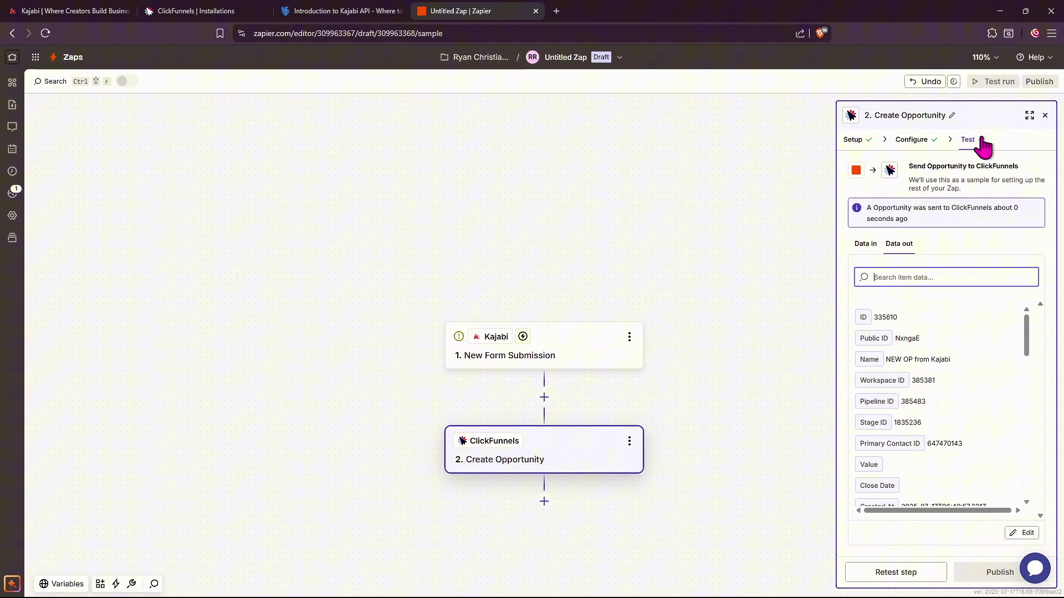
{"action": "left_click", "coordinate": [1046, 116]}
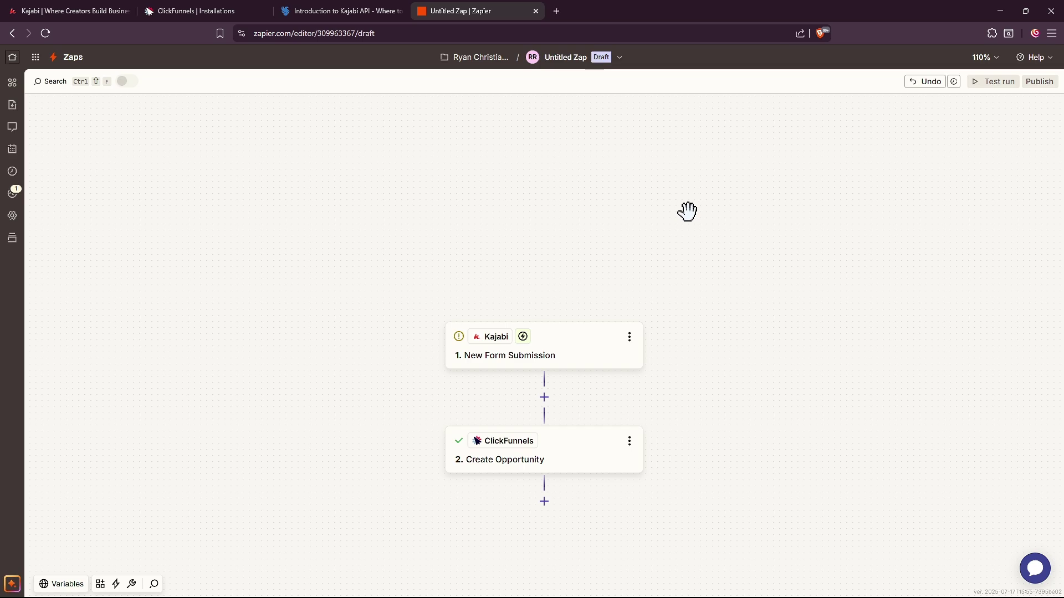
{"action": "key", "text": "ctrl+w"}
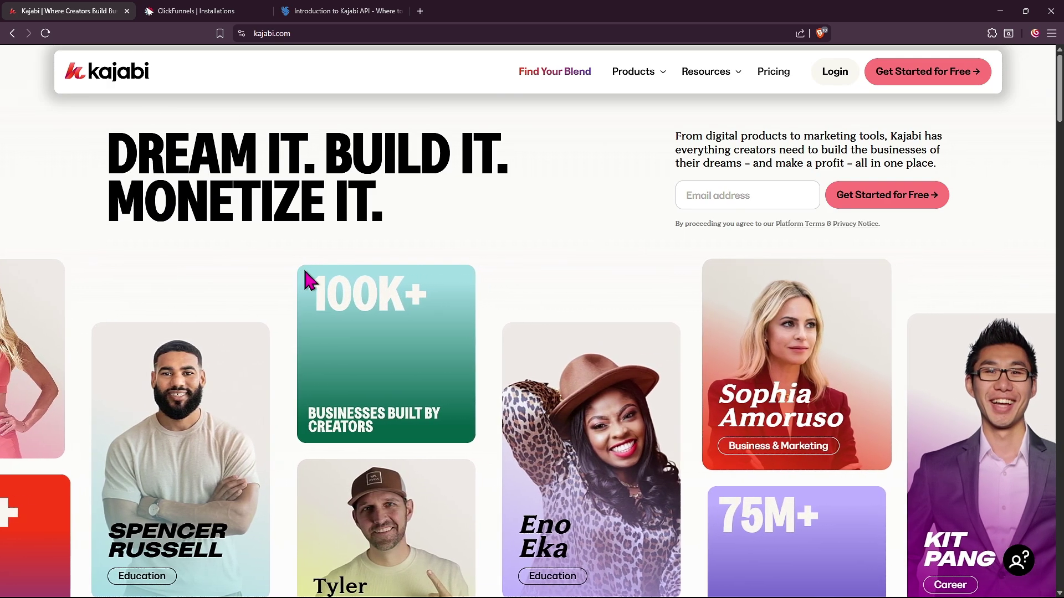
Switch to the Introduction to Kajabi API tab and scroll down to step 3, API Credentials.
{"action": "key", "text": "ctrl+shift+Tab"}
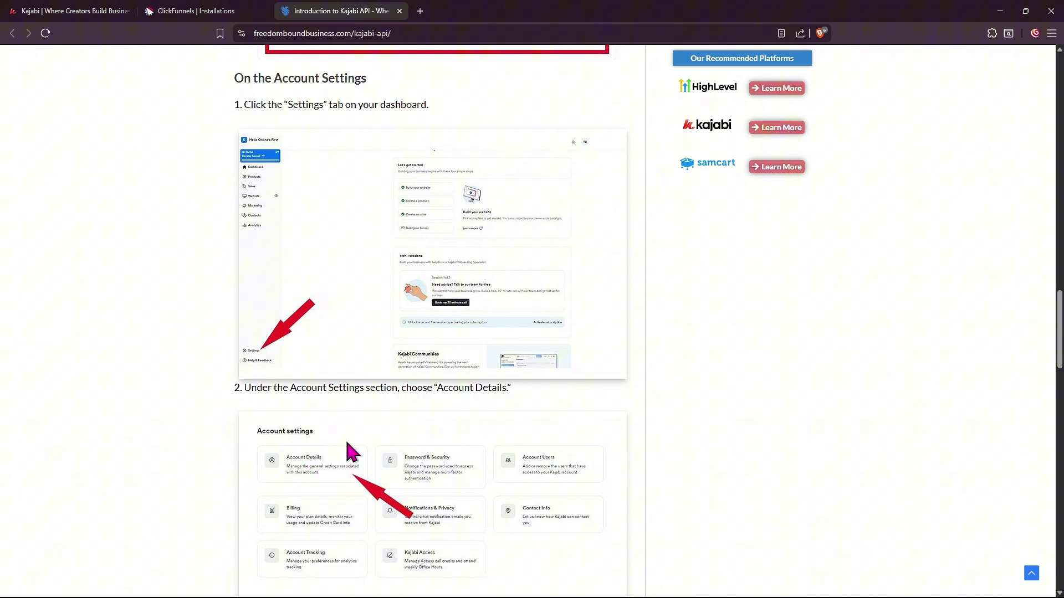
{"action": "scroll", "coordinate": [374, 283], "scroll_direction": "down", "scroll_amount": 7}
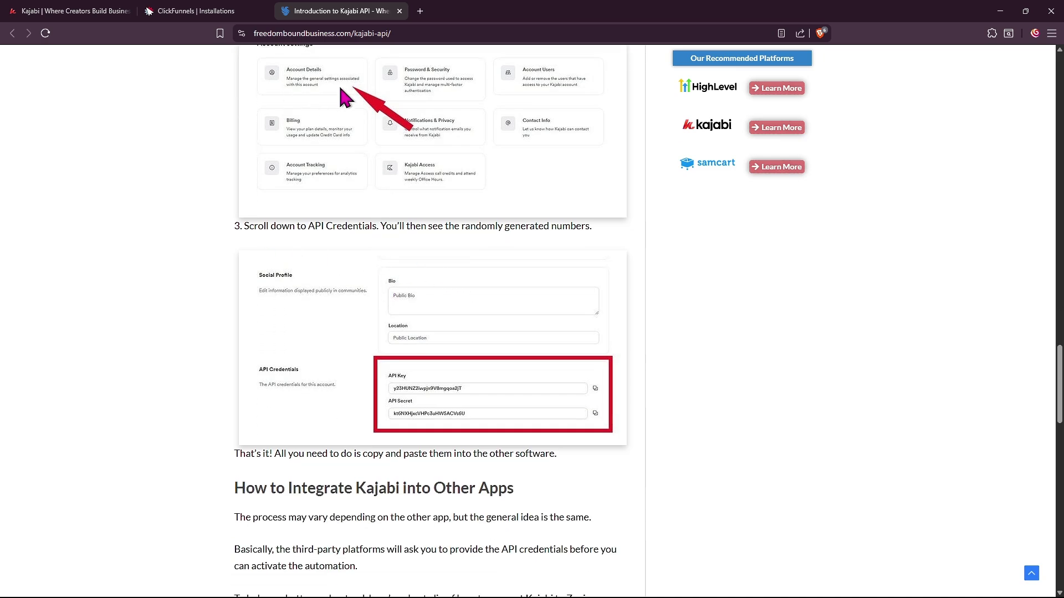